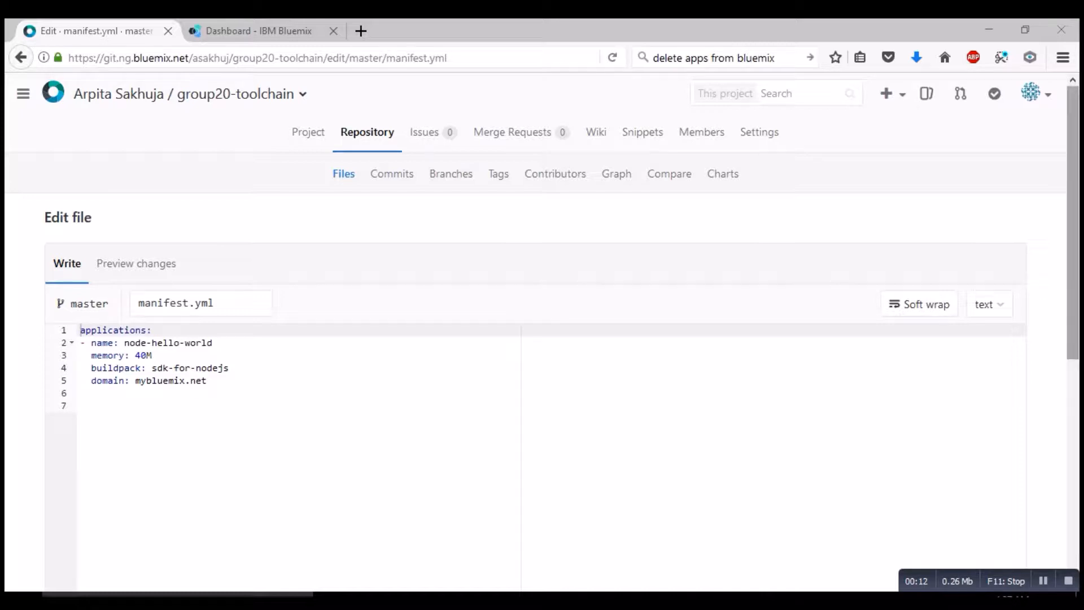
# Commit manifest.yml to the master branch with the message "Update manifest.yml".
pyautogui.scroll(-1, 1073, 226)
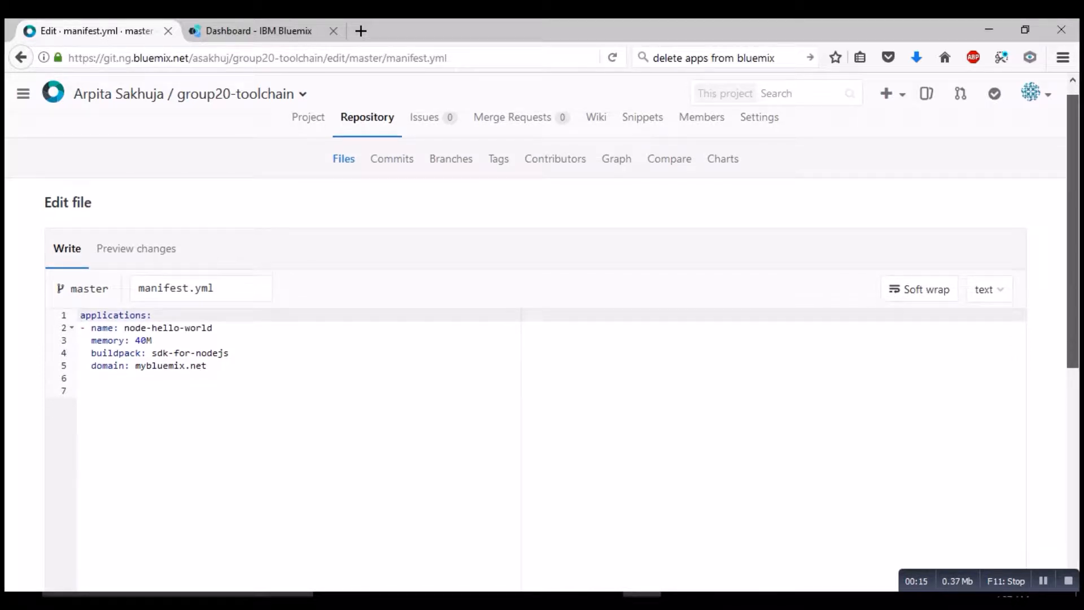
pyautogui.scroll(-6, 542, 339)
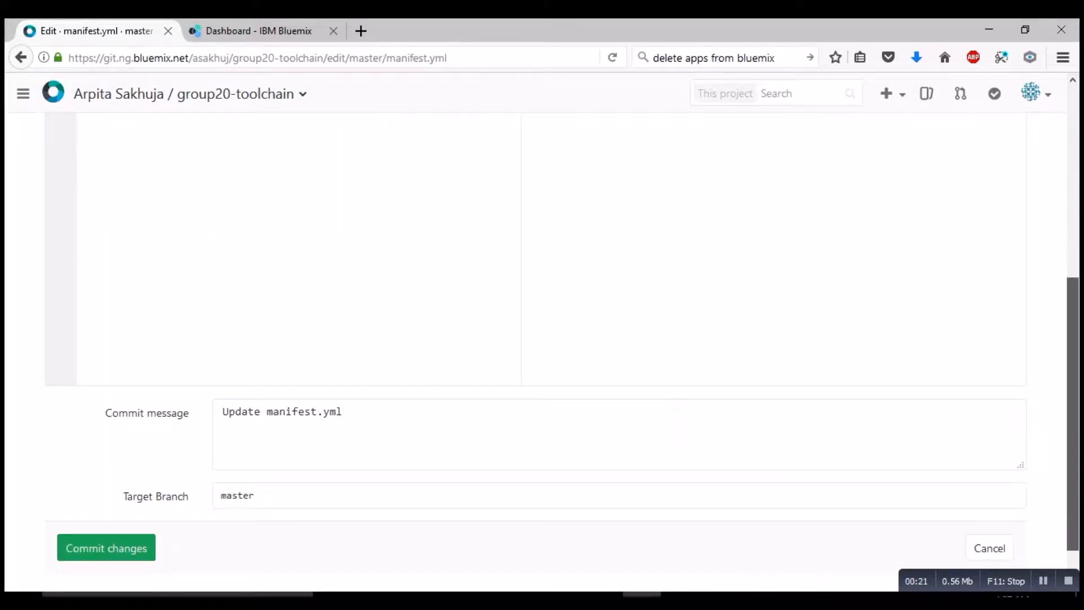
pyautogui.scroll(-1, 542, 339)
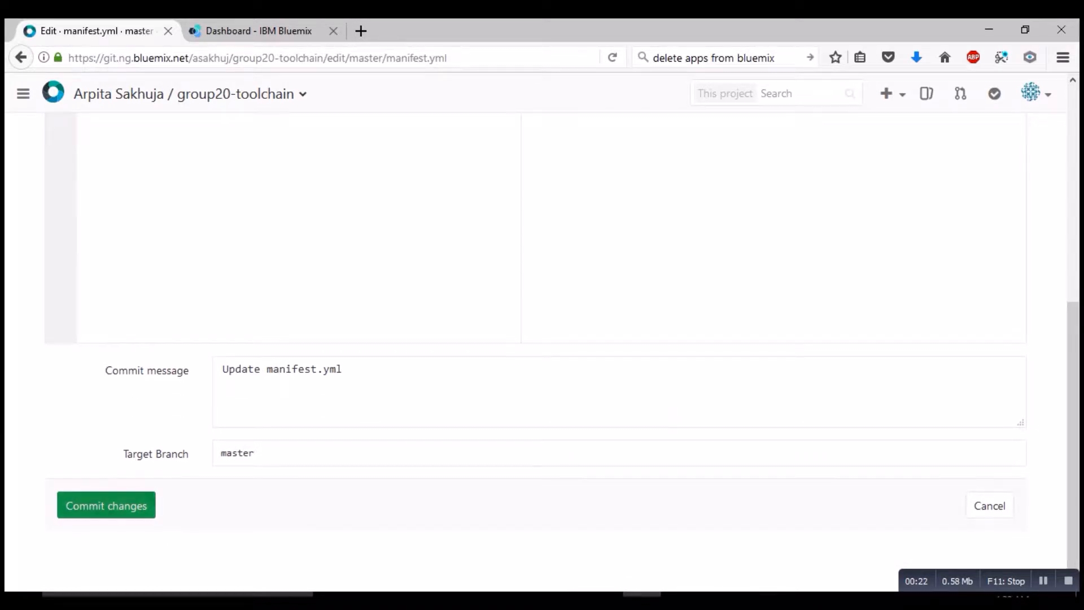
pyautogui.click(106, 506)
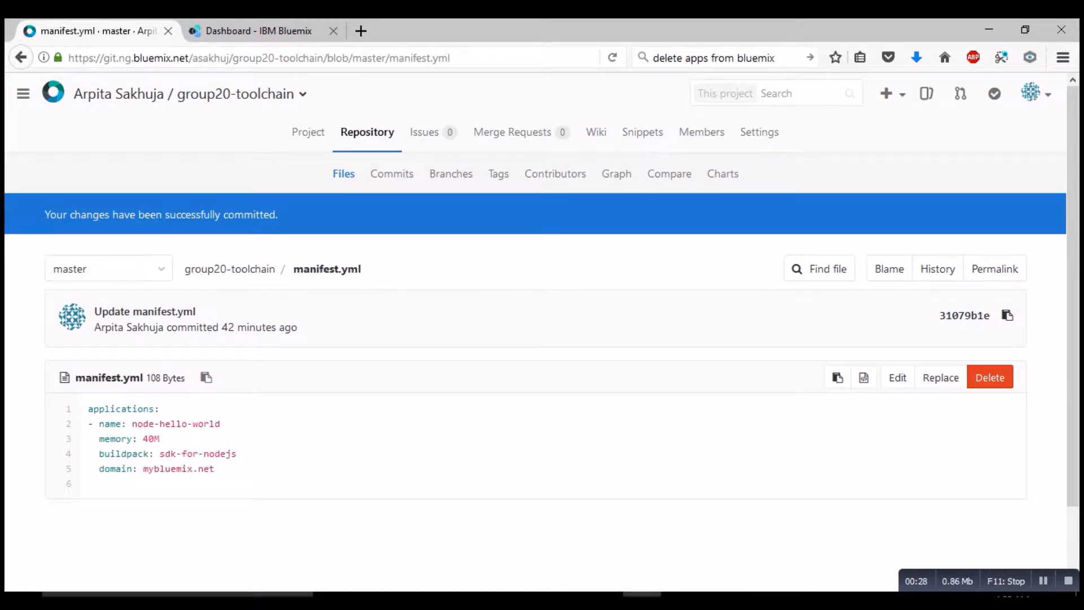
# Switch to IBM Bluemix and open the group20-toolchain delivery pipeline in its DevOps section.
pyautogui.click(260, 31)
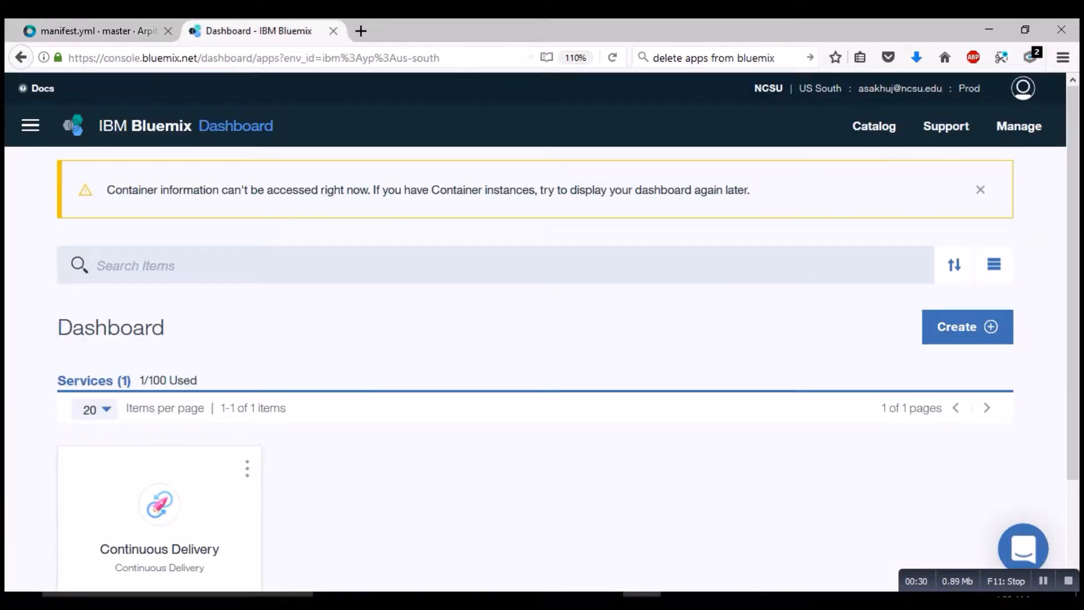
pyautogui.click(31, 125)
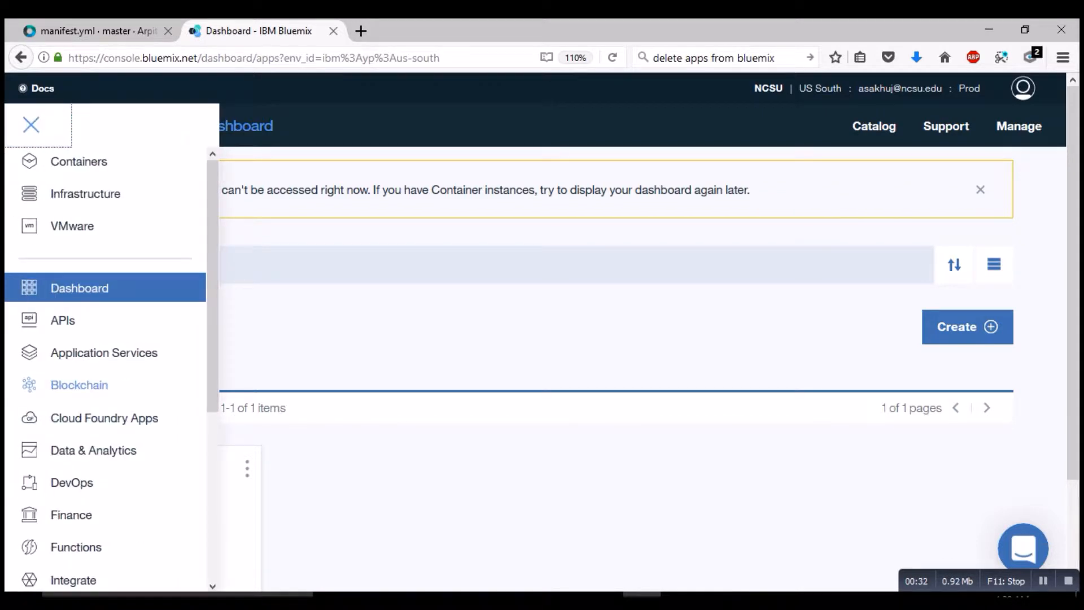
pyautogui.click(71, 482)
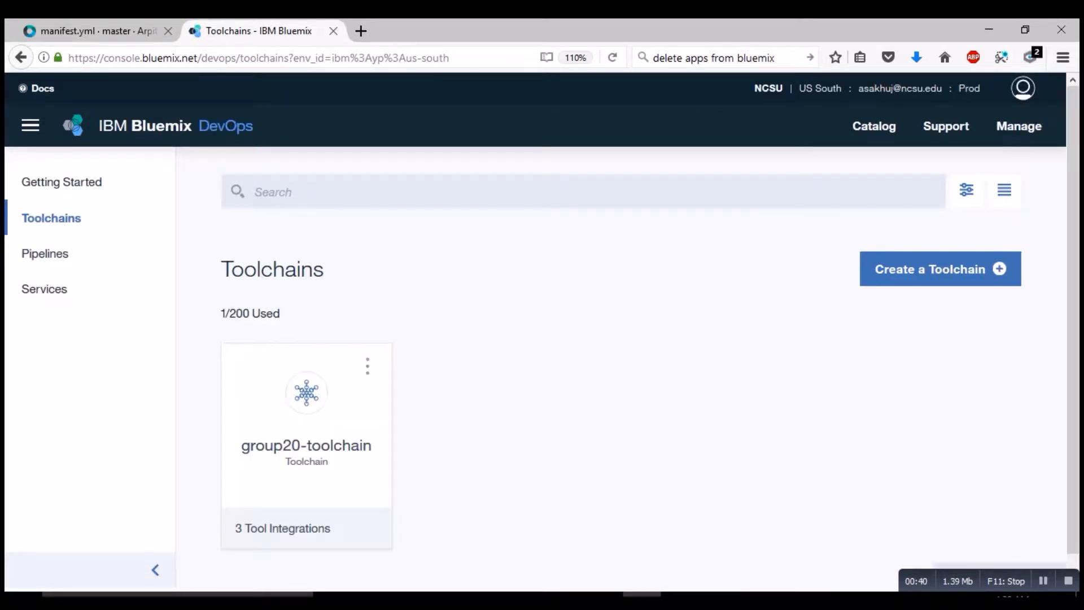
pyautogui.scroll(-1, 621, 339)
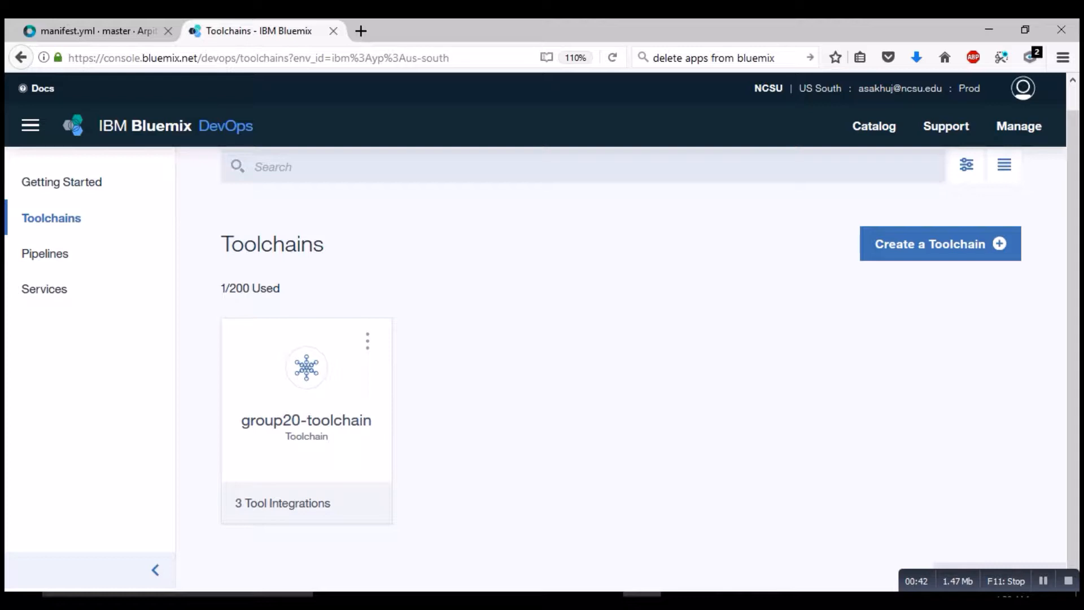
pyautogui.click(45, 253)
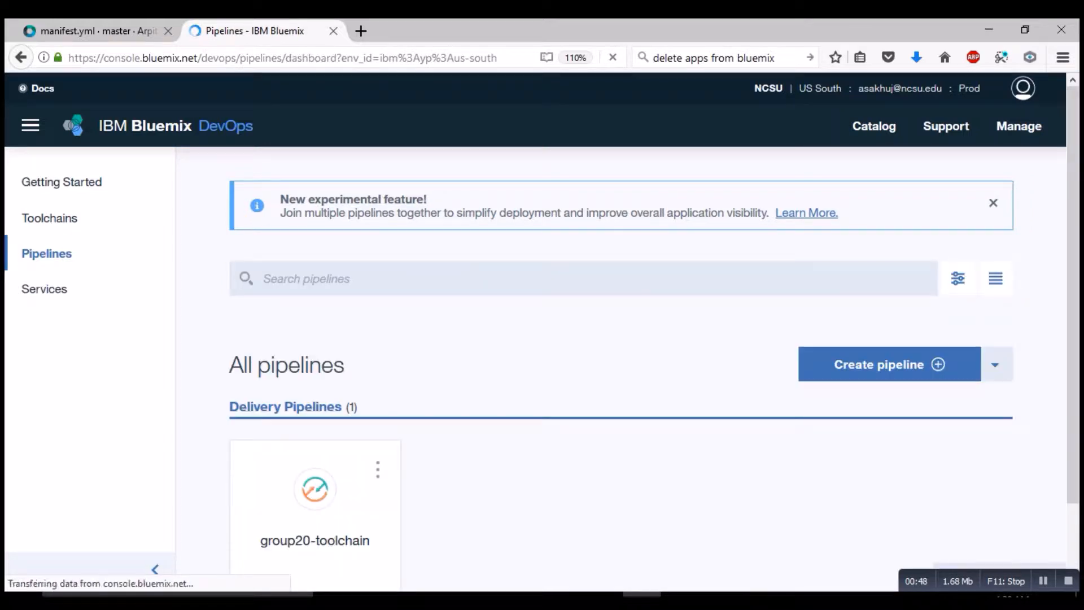
pyautogui.click(316, 508)
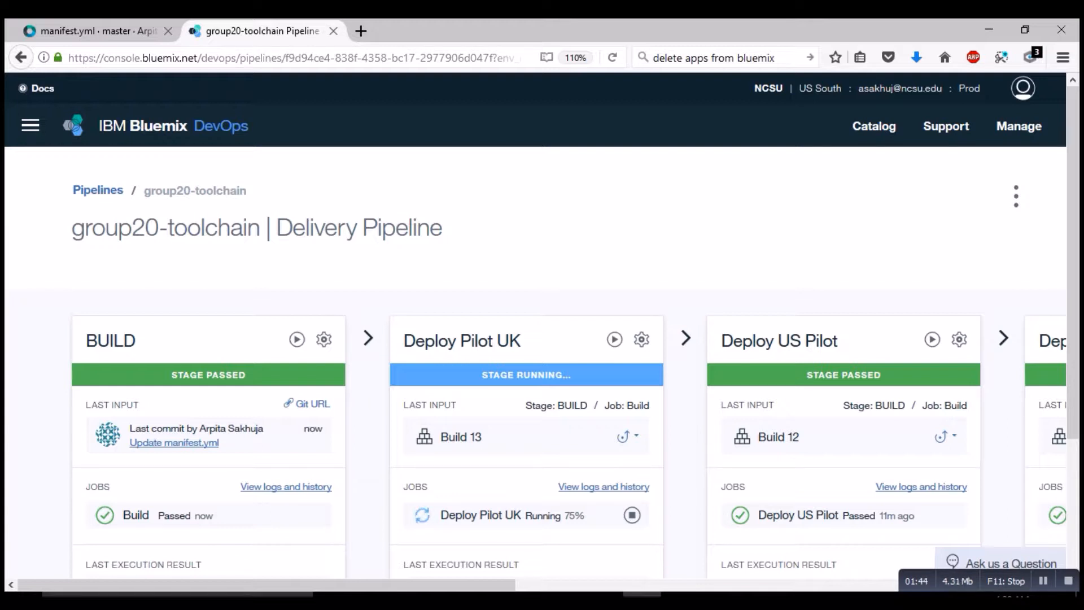
# Examine the progress of the delivery pipeline's pilot and production deploy stages for the UK and US.
pyautogui.moveTo(267, 585)
pyautogui.mouseDown()
pyautogui.moveTo(314, 585)
pyautogui.moveTo(266, 585)
pyautogui.mouseUp()
pyautogui.moveTo(266, 585); pyautogui.dragTo(653, 585)
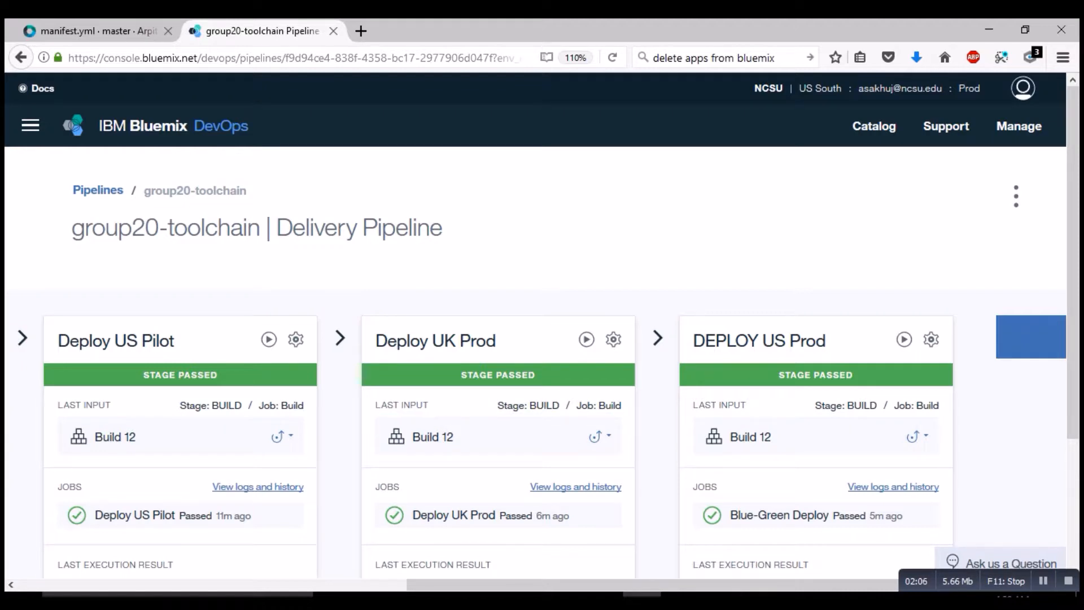
pyautogui.moveTo(652, 585); pyautogui.dragTo(295, 585)
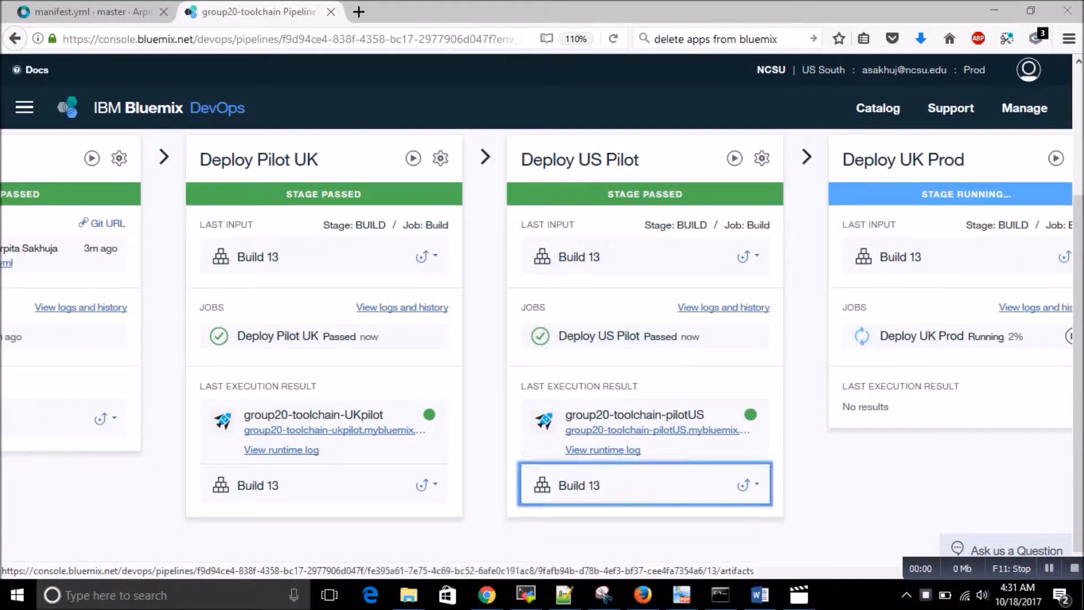
pyautogui.moveTo(382, 572); pyautogui.dragTo(425, 572)
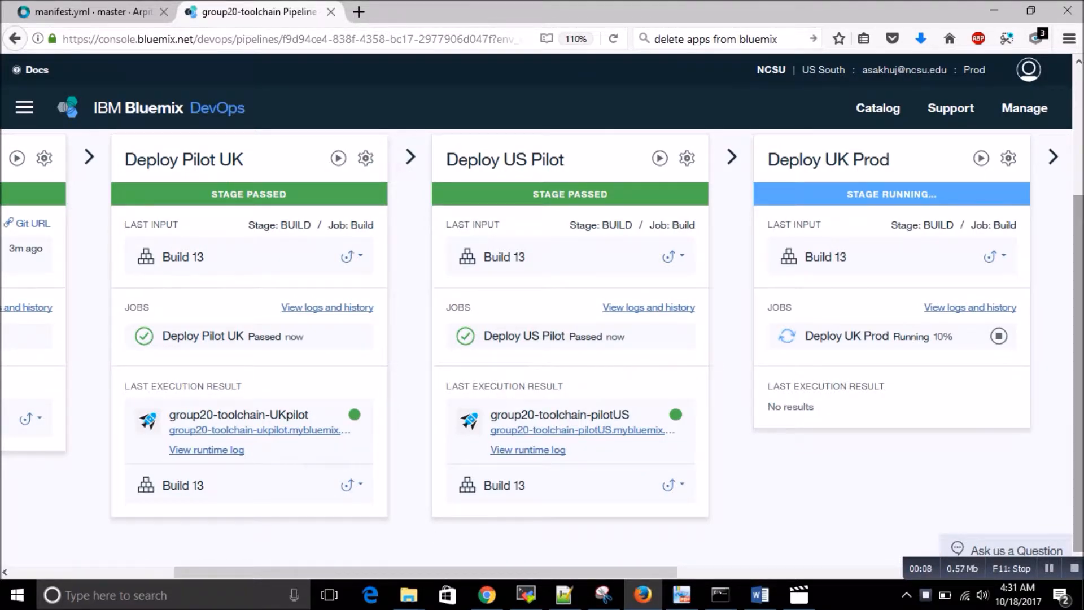
pyautogui.scroll(3, 542, 339)
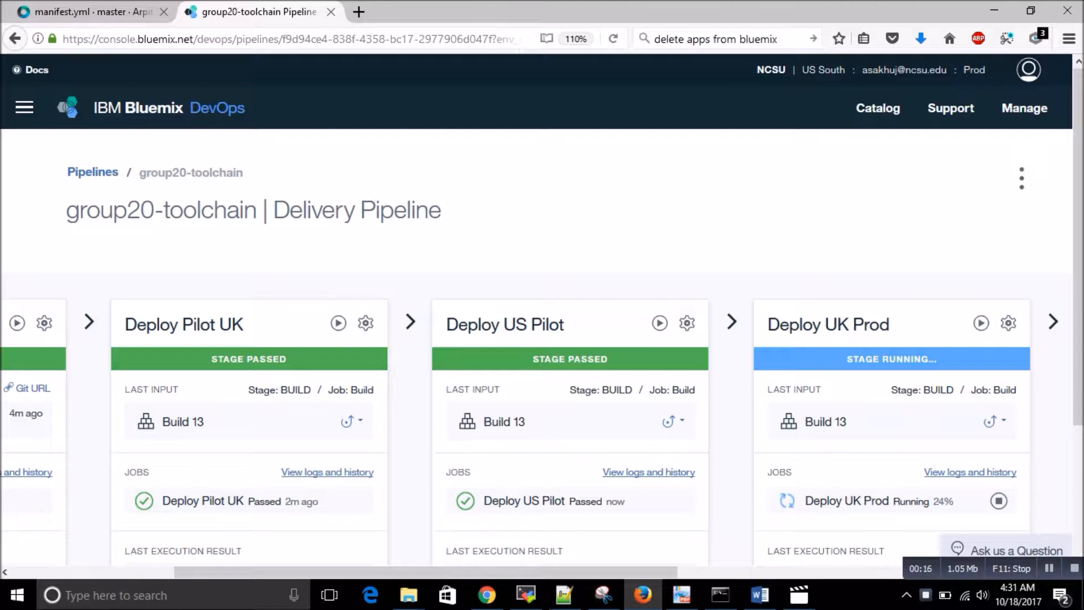
pyautogui.click(1049, 568)
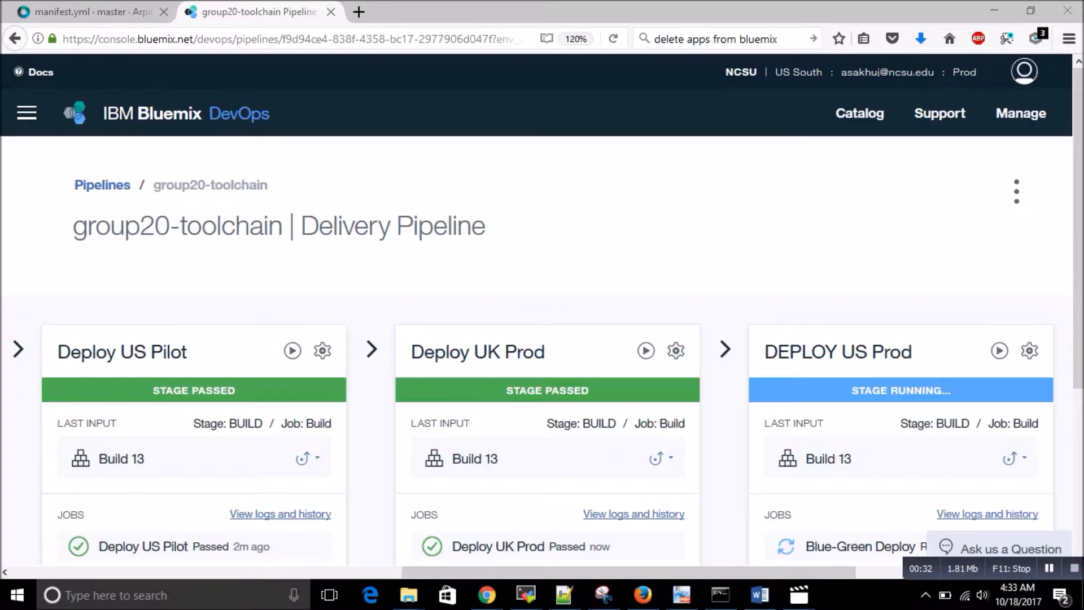
pyautogui.moveTo(1079, 249)
pyautogui.mouseDown()
pyautogui.moveTo(1079, 295)
pyautogui.moveTo(1079, 248)
pyautogui.mouseUp()
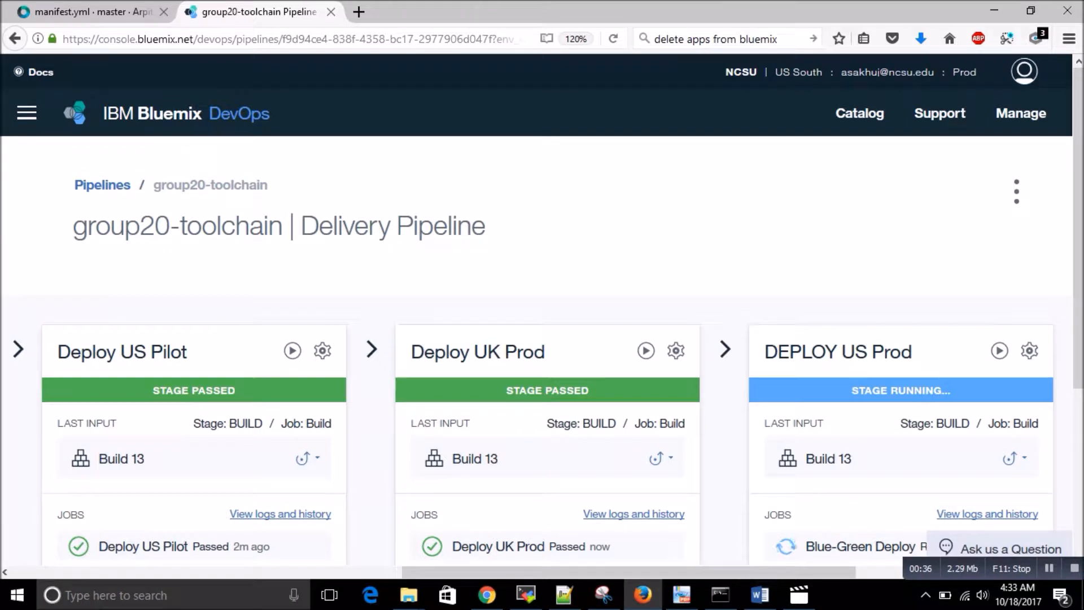
pyautogui.click(1050, 568)
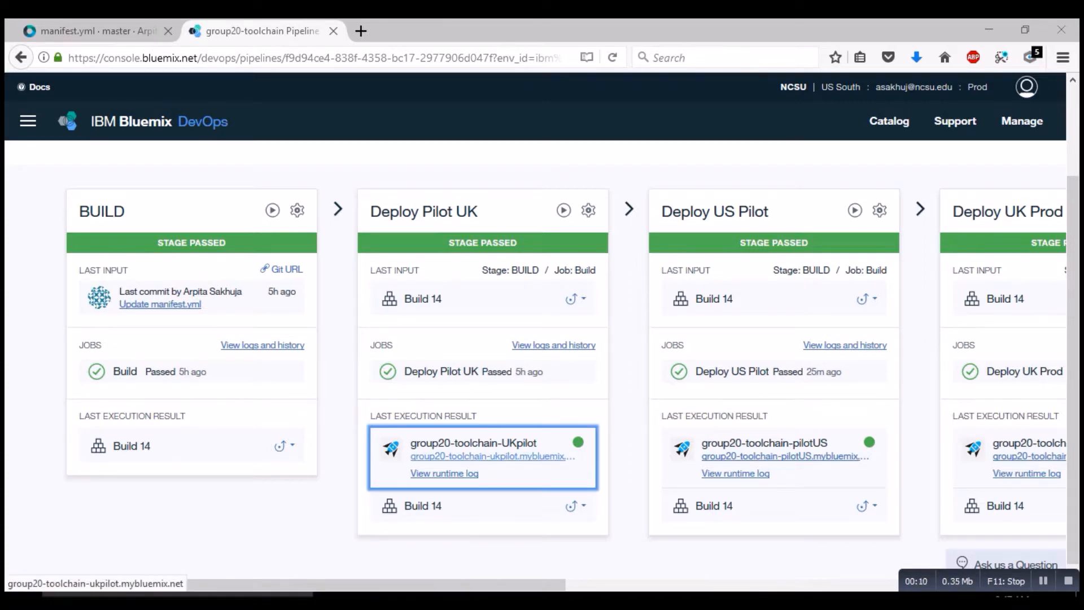
# View the deployed UK pilot and US pilot apps from the links in their pipeline stages.
pyautogui.click(491, 456)
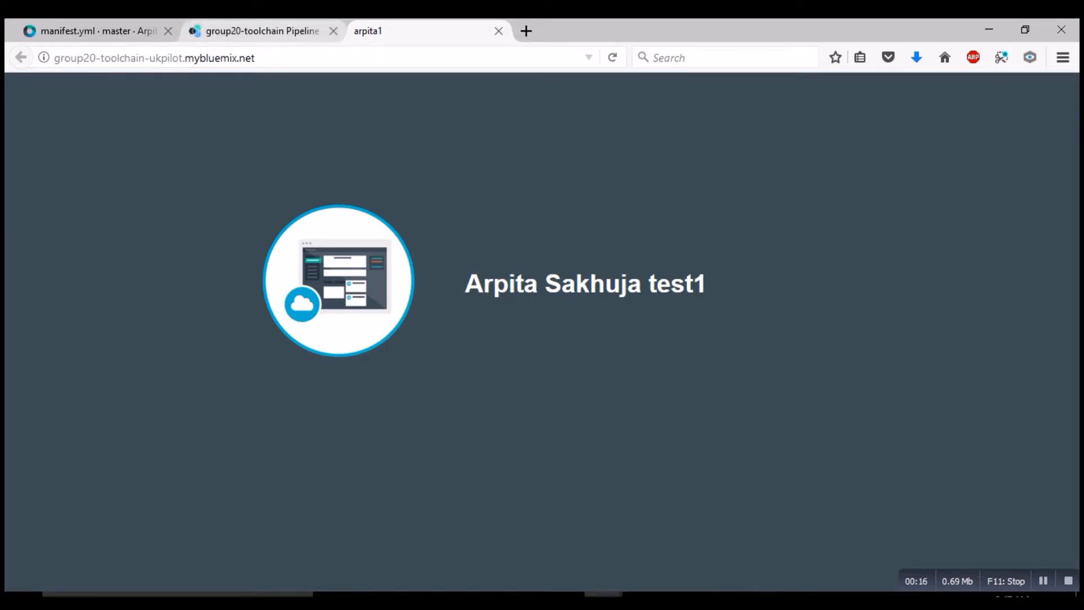
pyautogui.click(262, 31)
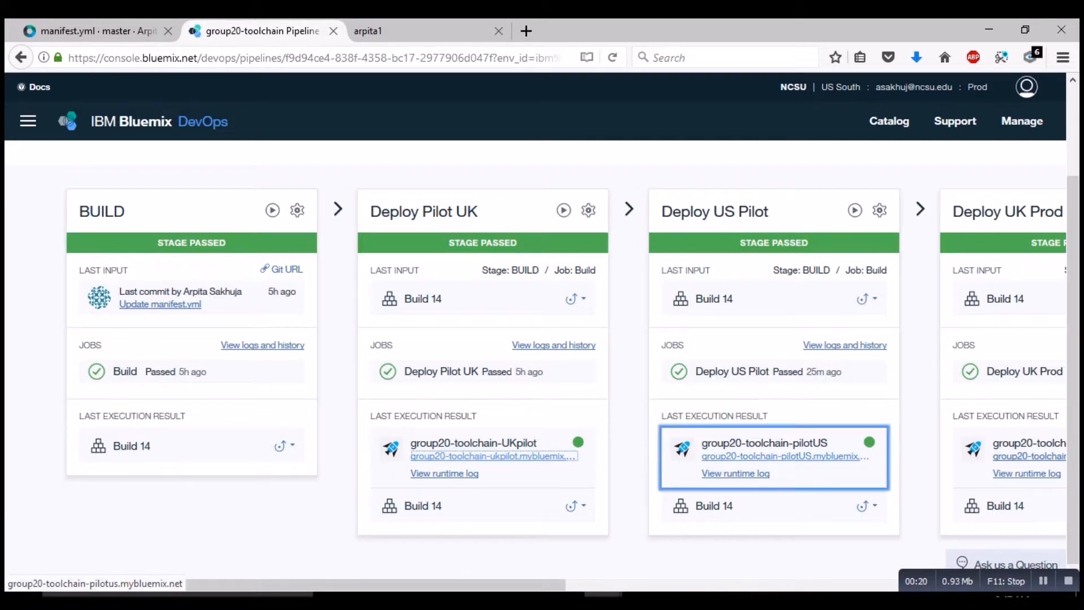
pyautogui.click(781, 456)
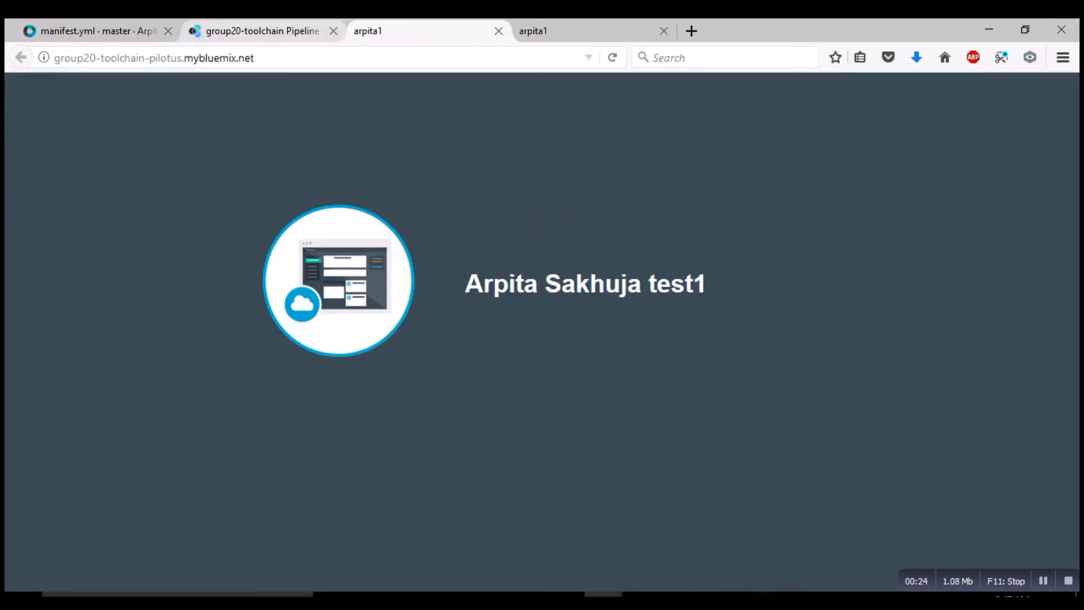
pyautogui.click(260, 31)
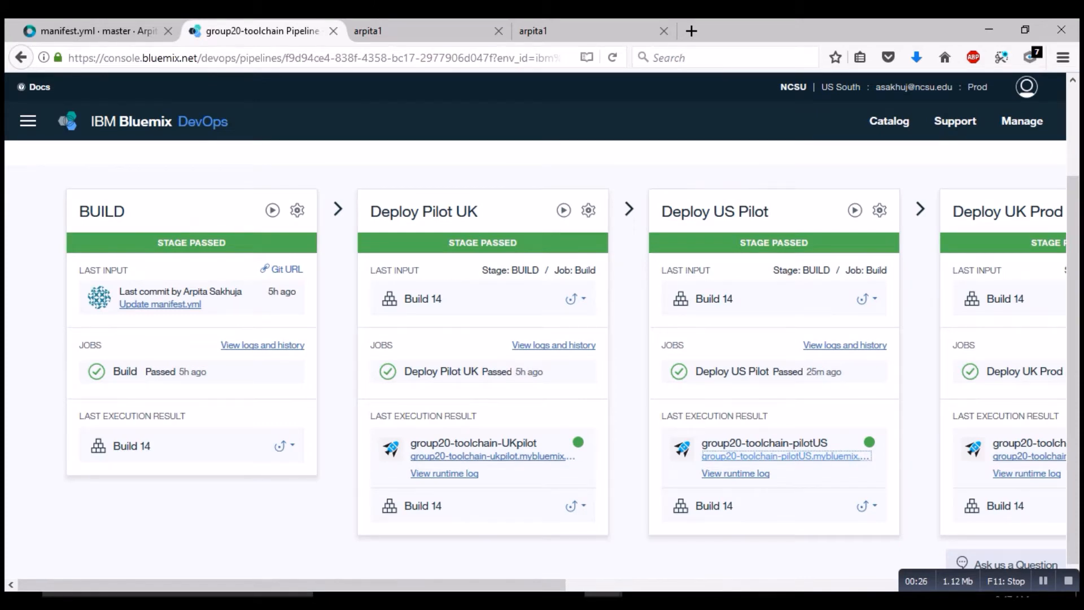
# View the deployed group20-toolchain-ProdUK app from the Deploy UK Prod stage and return to the pipeline.
pyautogui.hscroll(3, 542, 389)
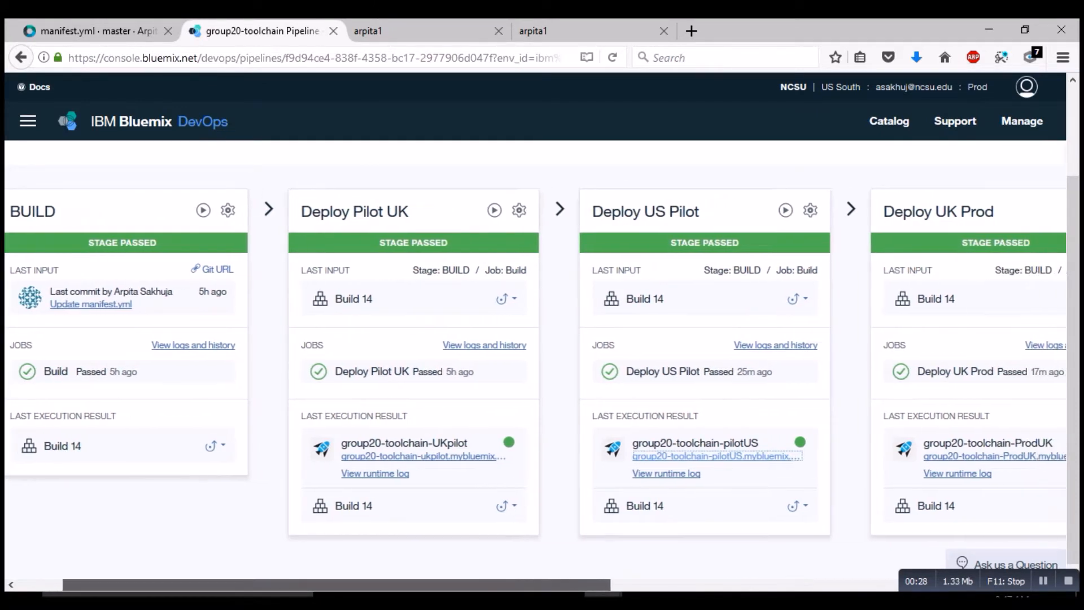
pyautogui.hscroll(3, 542, 390)
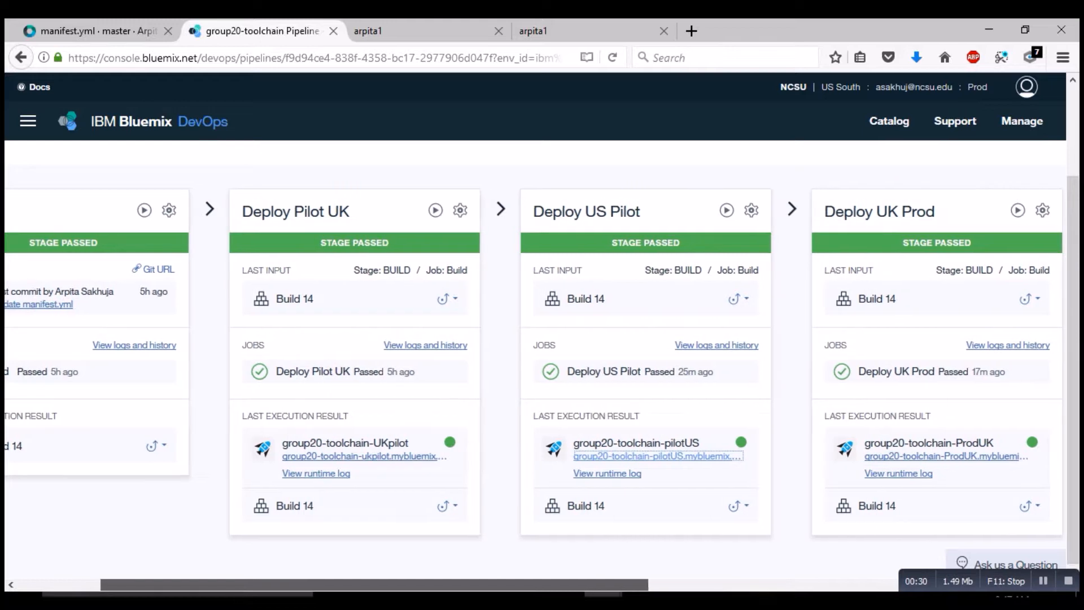
pyautogui.hscroll(1, 542, 389)
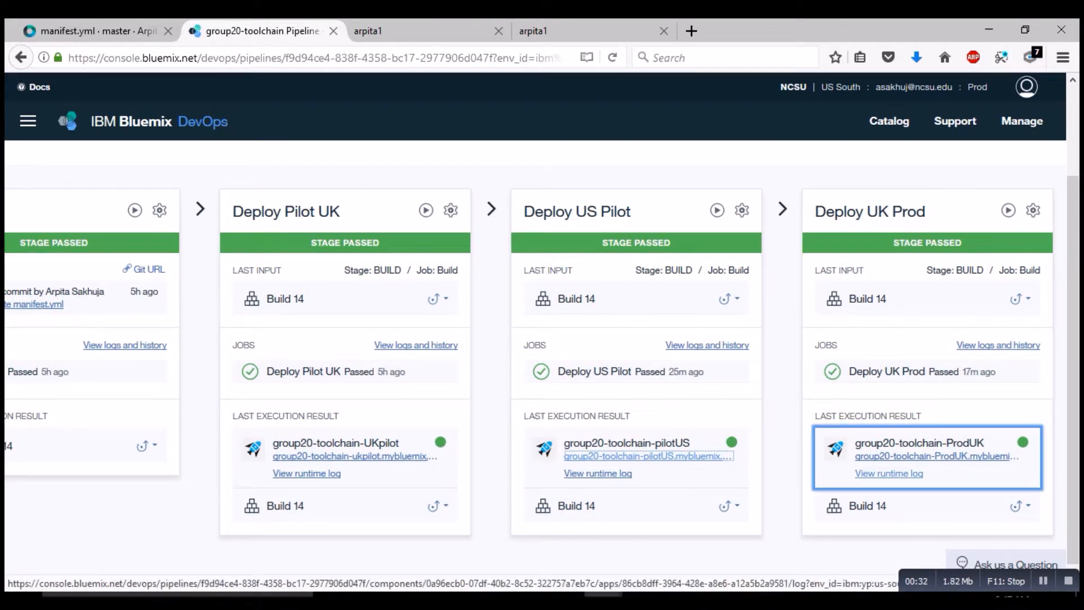
pyautogui.click(931, 456)
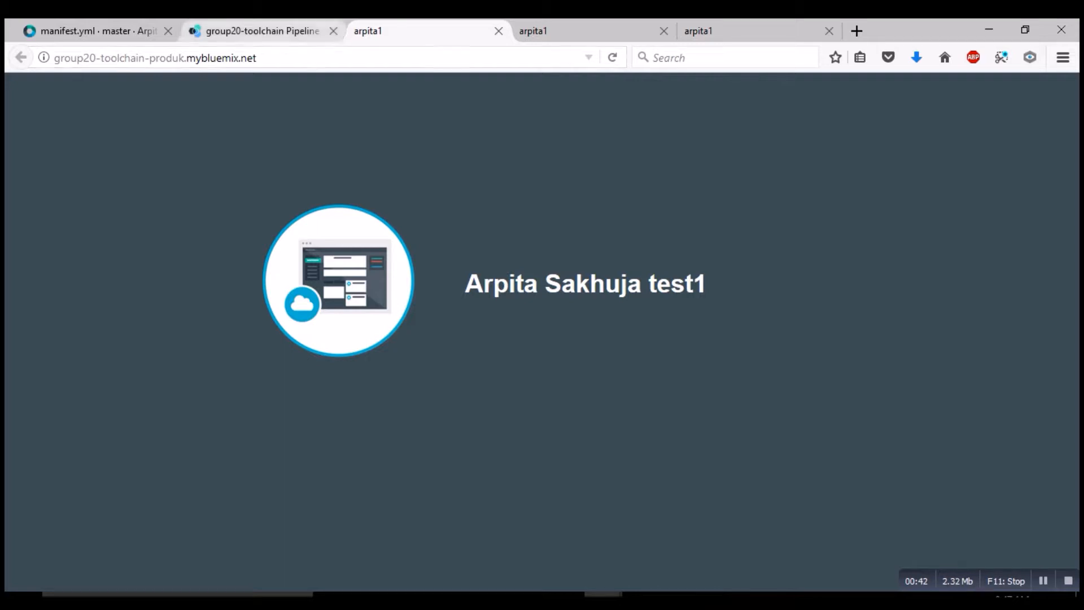
pyautogui.click(262, 31)
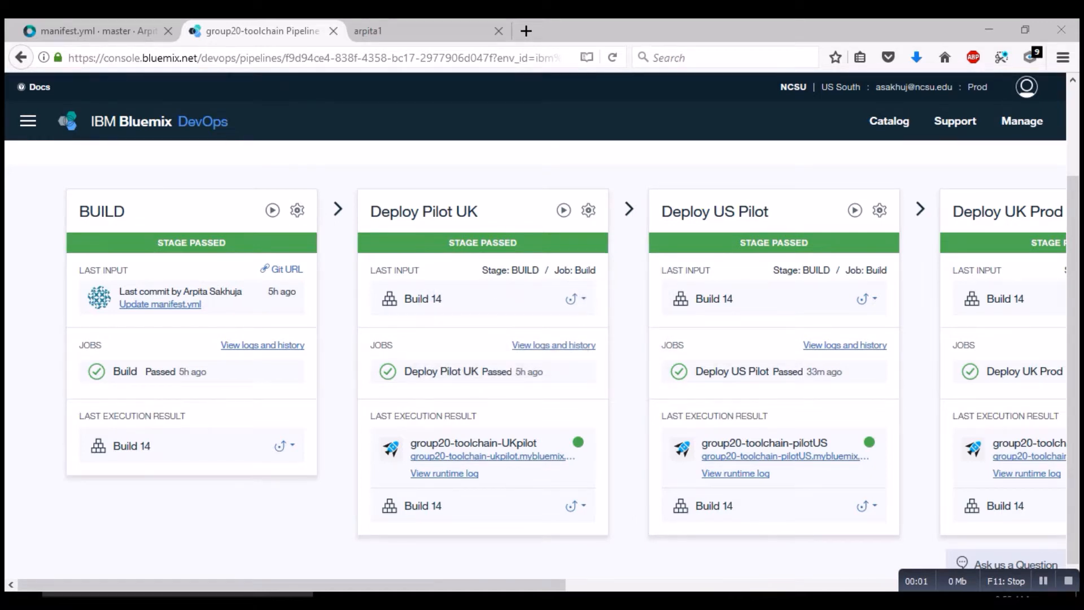
# Reopen manifest.yml for editing, commit it to master as "Update manifest.yml", and return to the delivery pipeline.
pyautogui.click(96, 30)
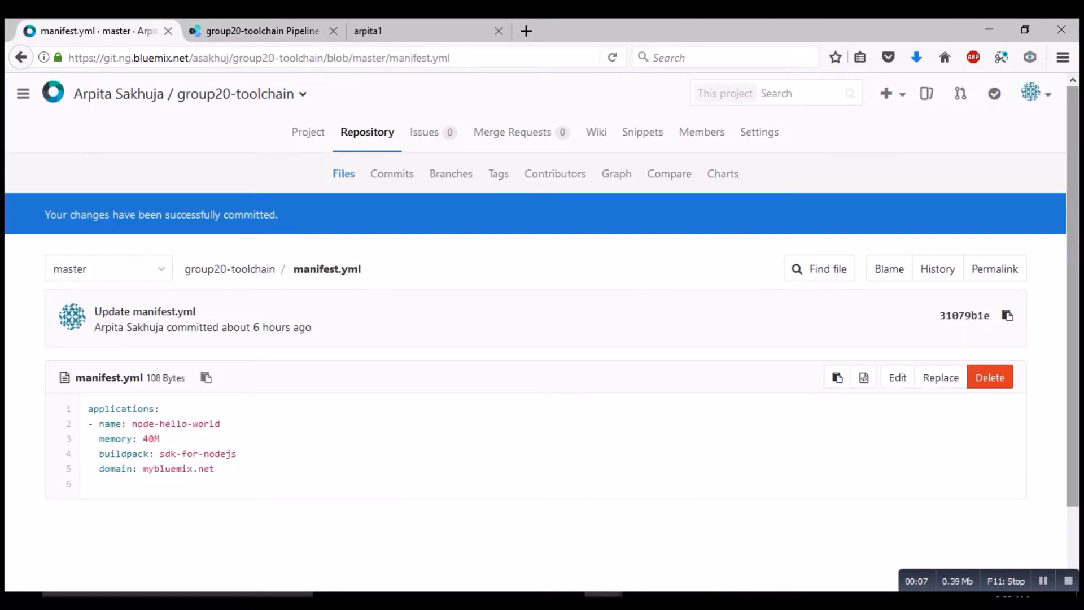
pyautogui.scroll(-2, 542, 328)
pyautogui.click(897, 296)
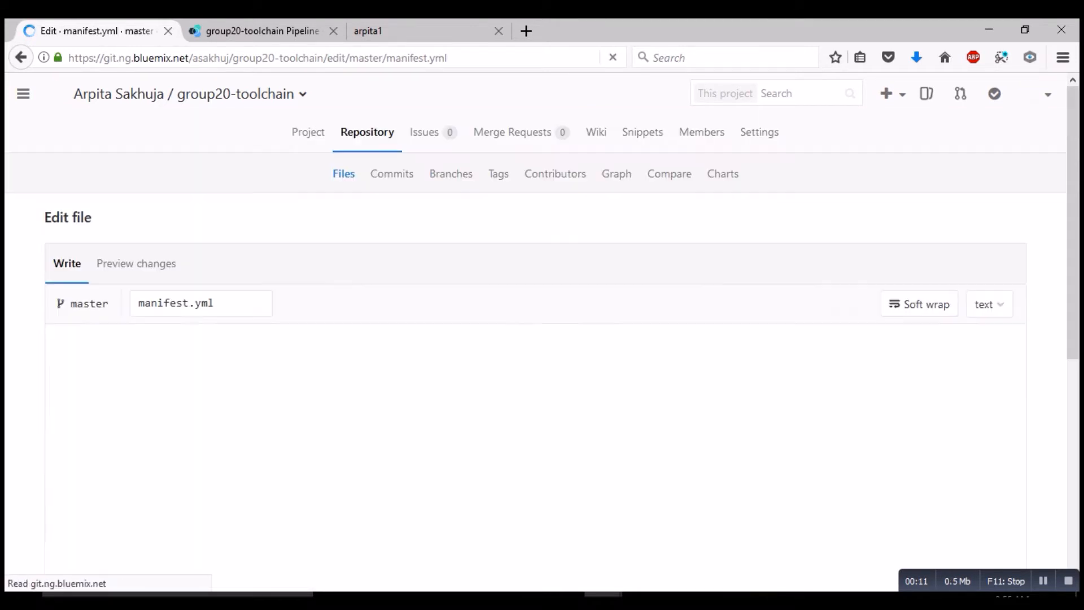
pyautogui.moveTo(1073, 254); pyautogui.dragTo(1073, 472)
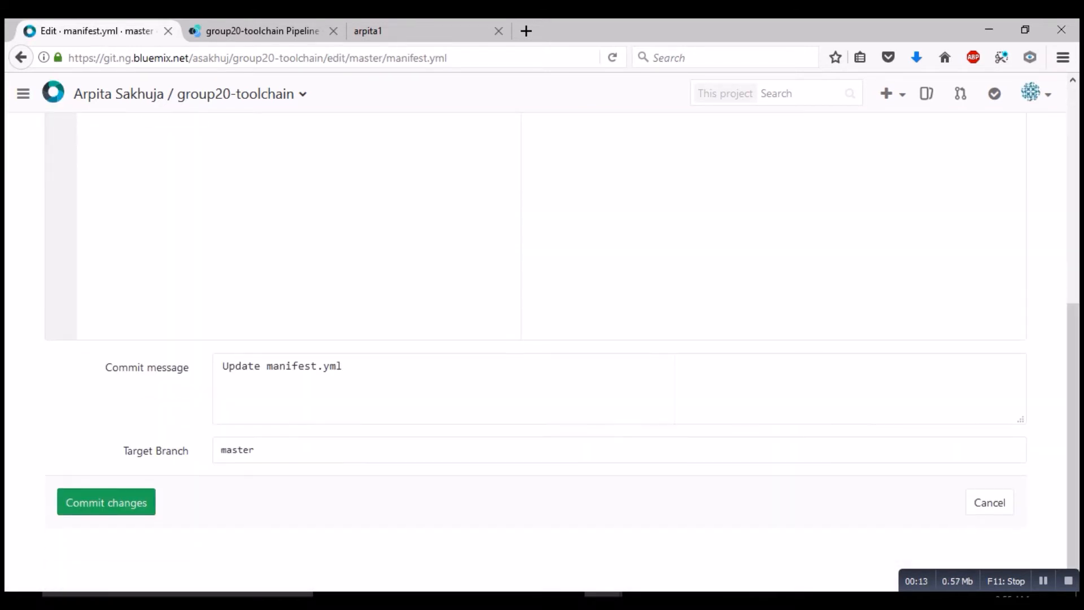
pyautogui.click(106, 502)
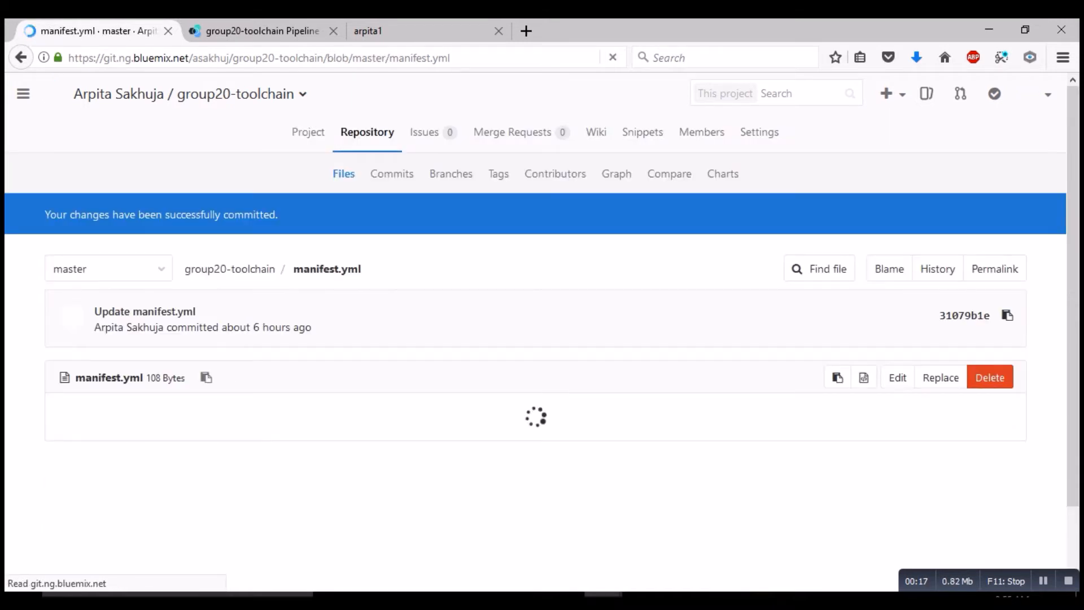
pyautogui.hotkey('ctrl', 'Tab')
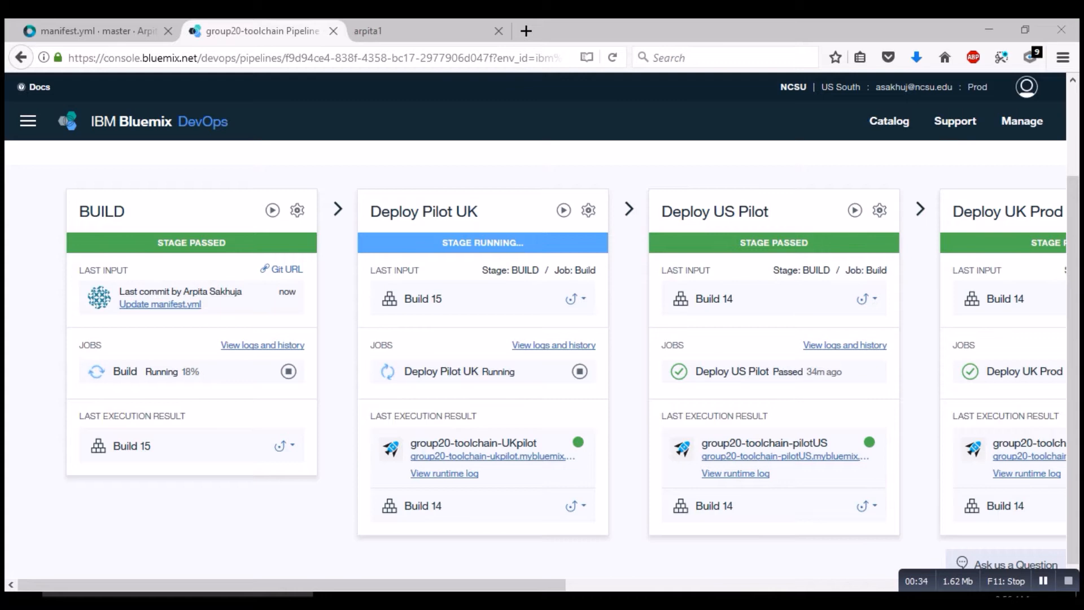
# Switch to the UK pilot app in Chrome and run Auto Refresh Plus at a 0.1-second interval, stopping it after the test.
pyautogui.hotkey('ctrl', 'Tab')
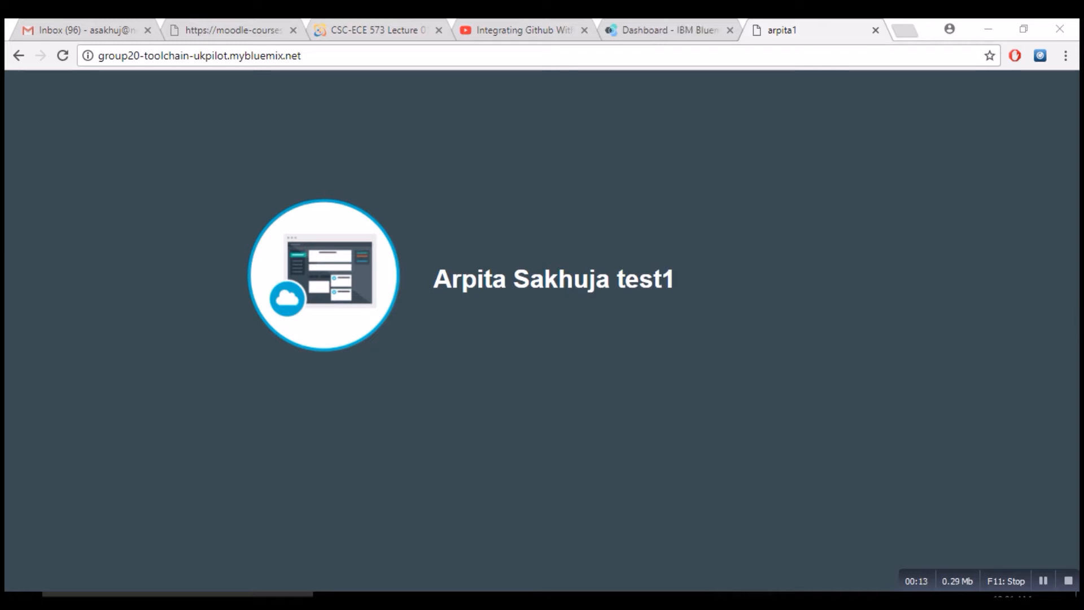
pyautogui.click(1040, 56)
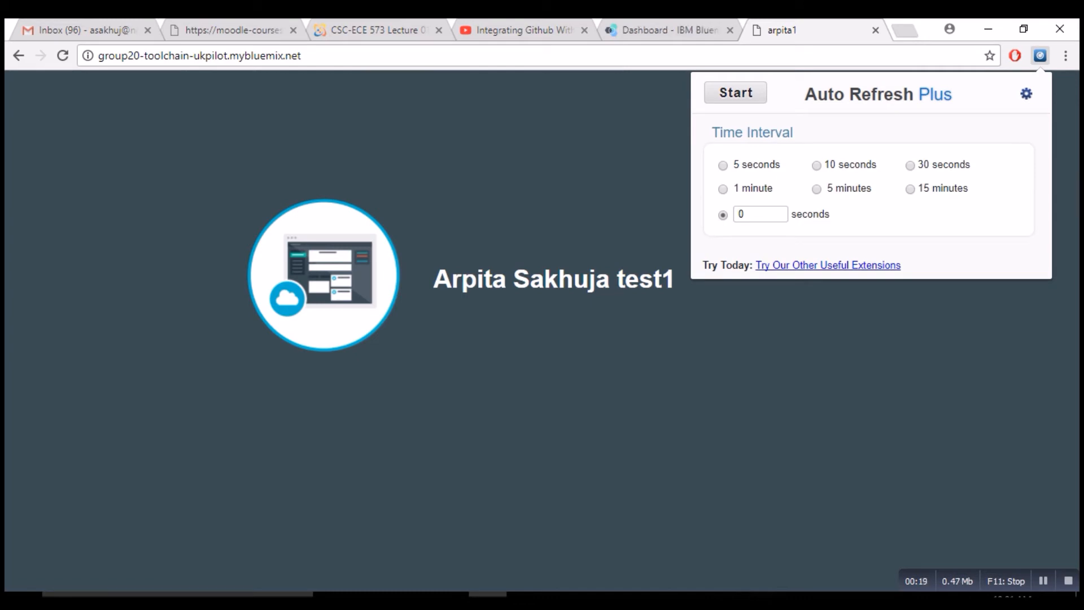
pyautogui.click(747, 213)
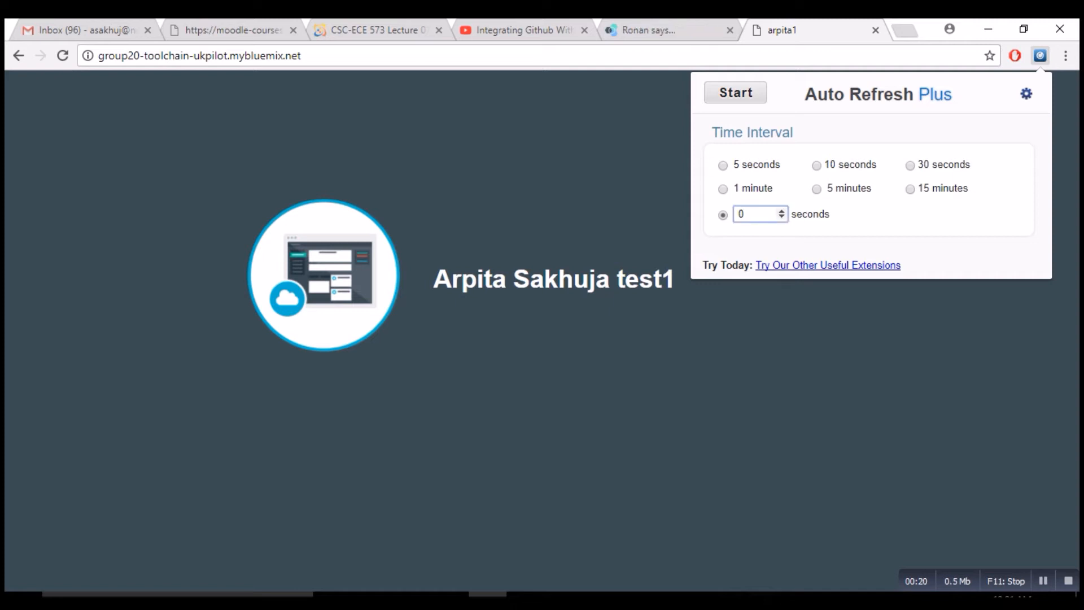
pyautogui.write('1')
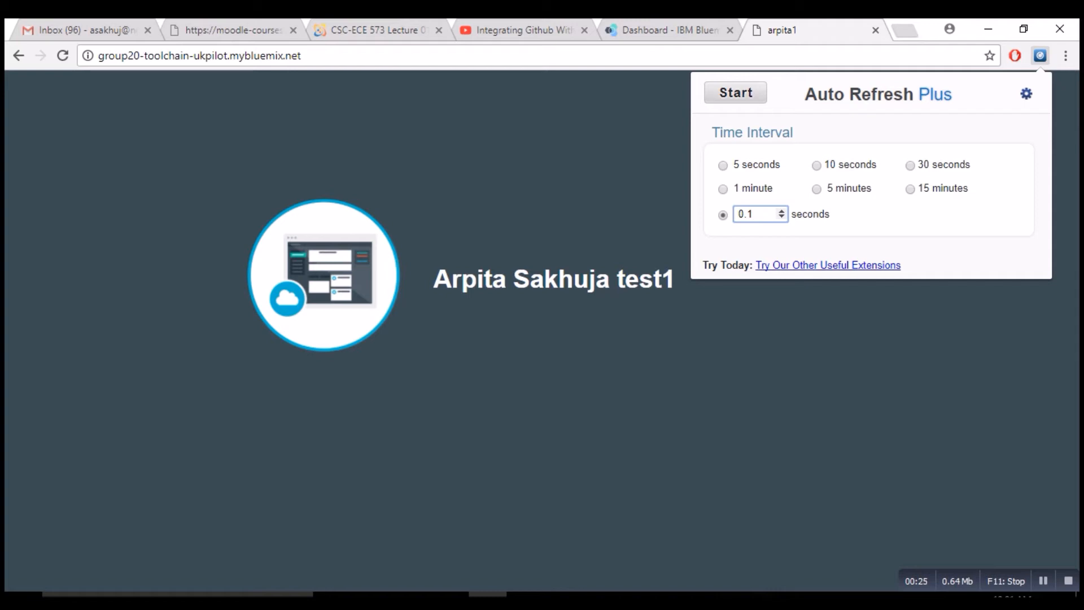
pyautogui.click(735, 93)
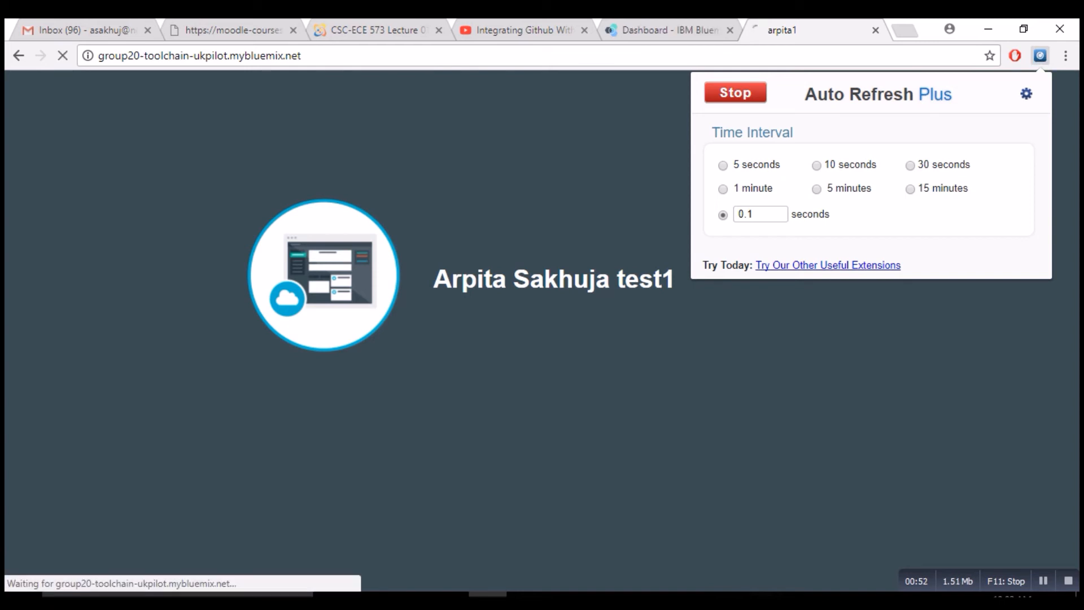
pyautogui.click(736, 93)
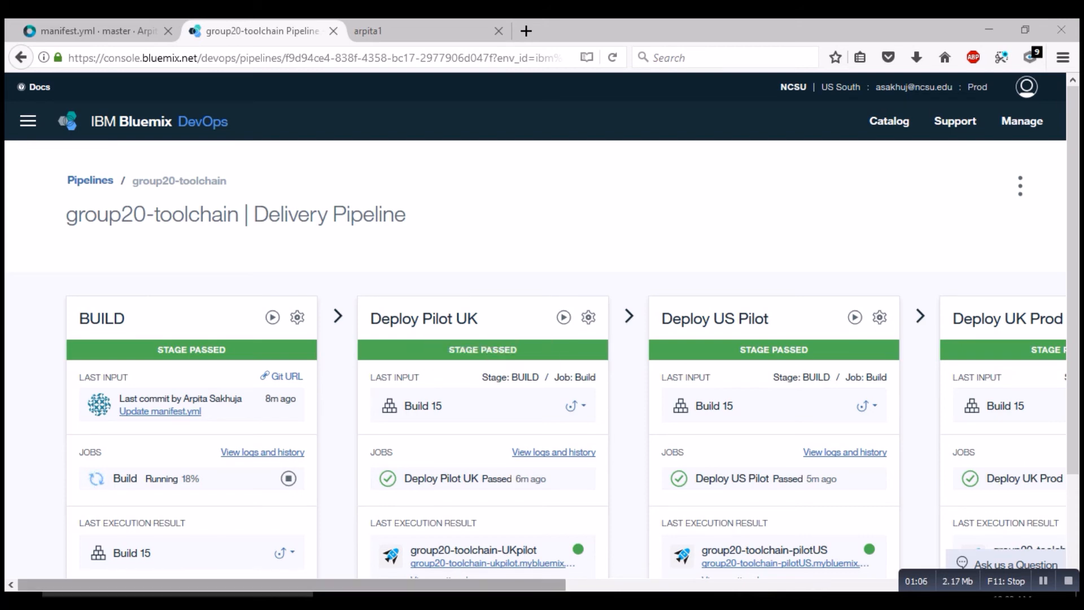
# Check the pipeline and the Bluemix dashboard's app list, and return to the UK pilot app page in Chrome.
pyautogui.moveTo(603, 595)
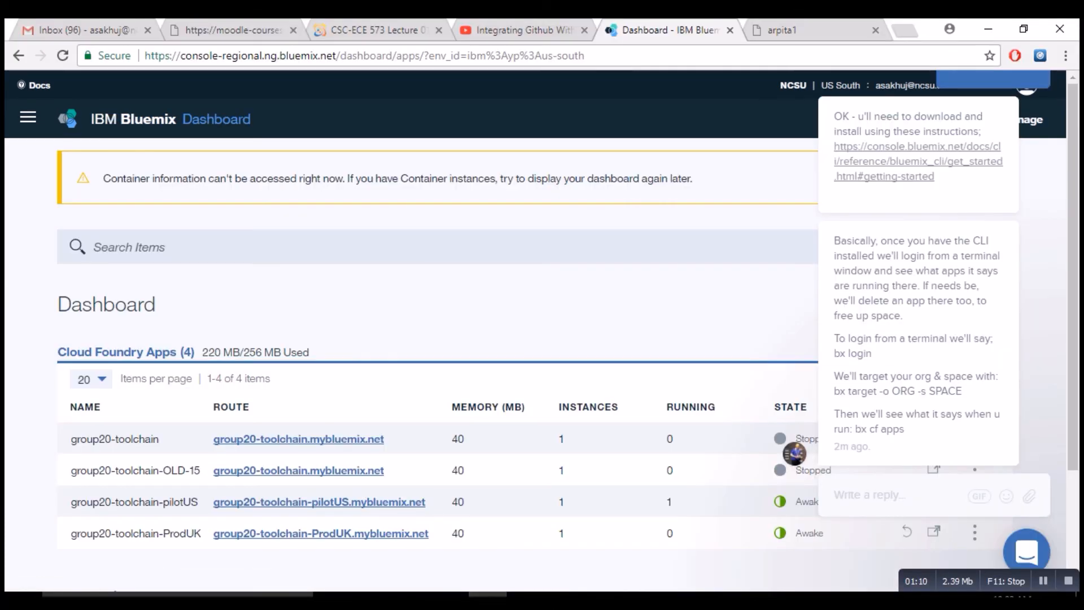
pyautogui.click(782, 30)
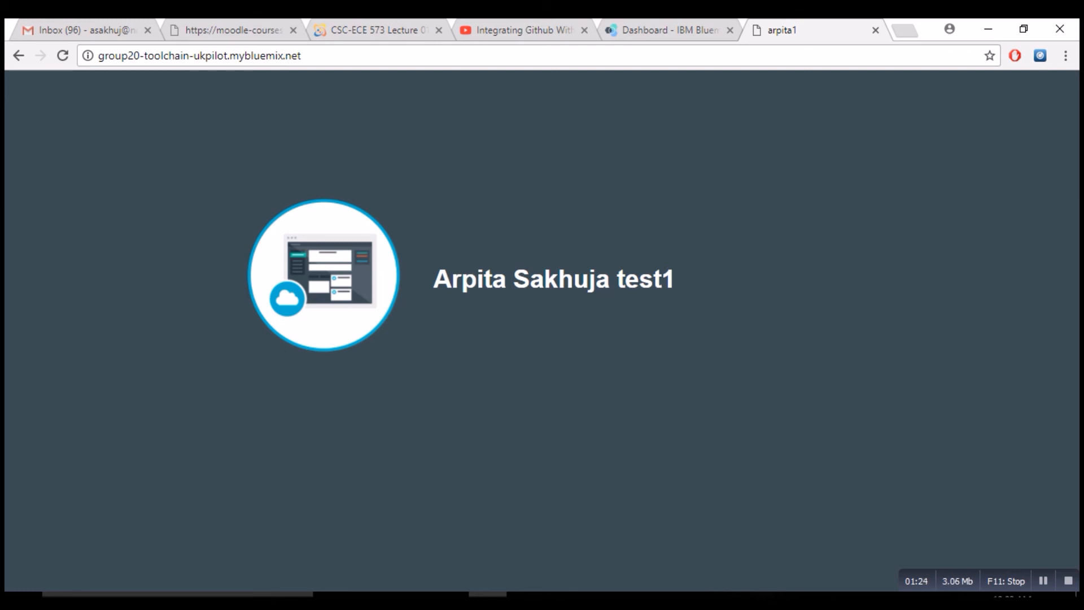
pyautogui.click(1044, 580)
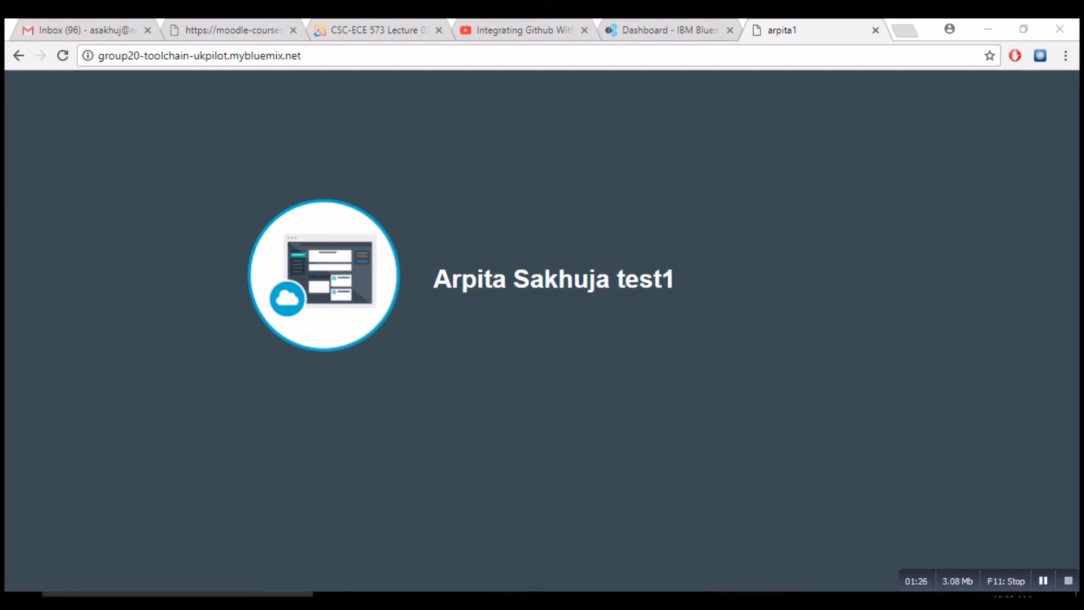